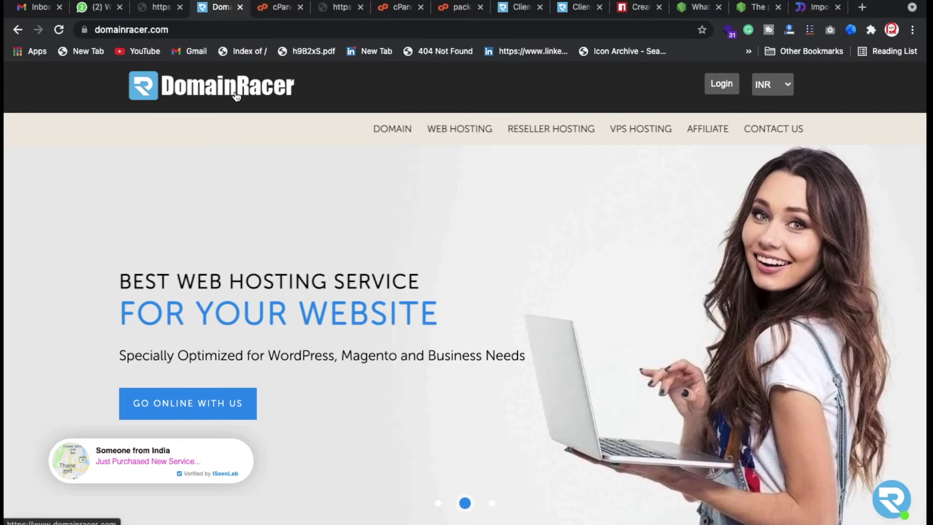
Go from the DomainRacer domain page to the Cheap Web Hosting plans page
{"action": "left_click", "coordinate": [420, 141]}
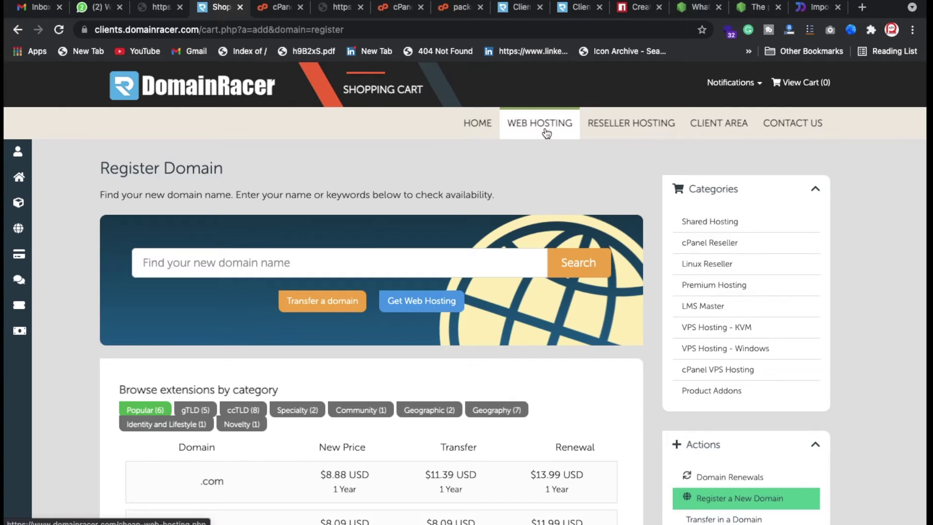
{"action": "left_click", "coordinate": [546, 132]}
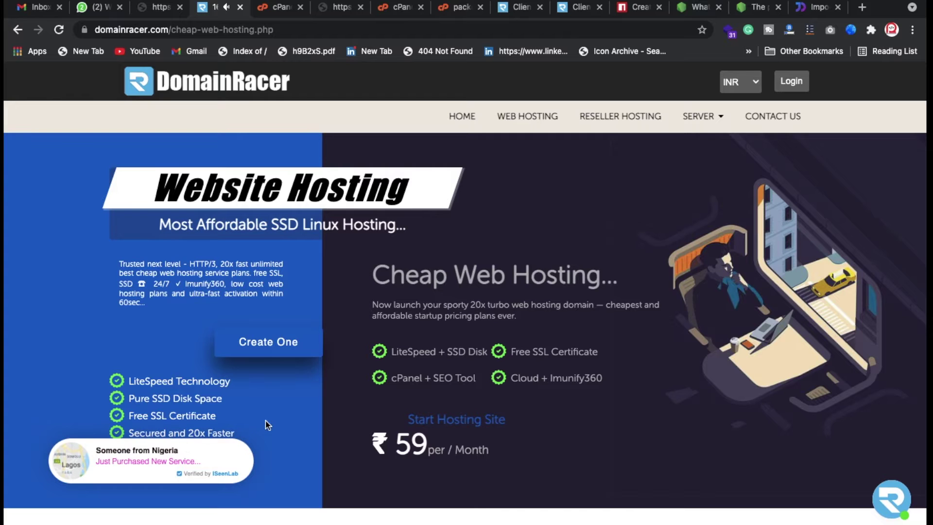
{"action": "left_click", "coordinate": [893, 499]}
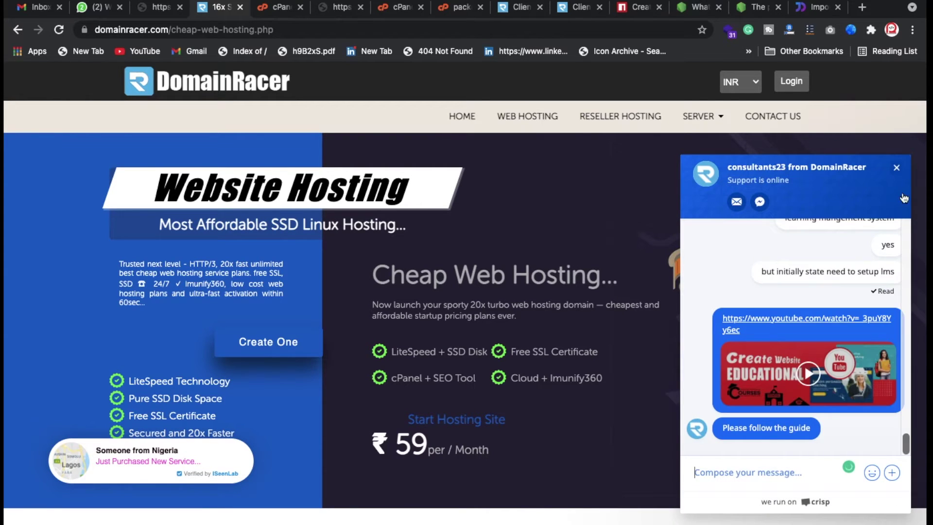
{"action": "left_click", "coordinate": [896, 168]}
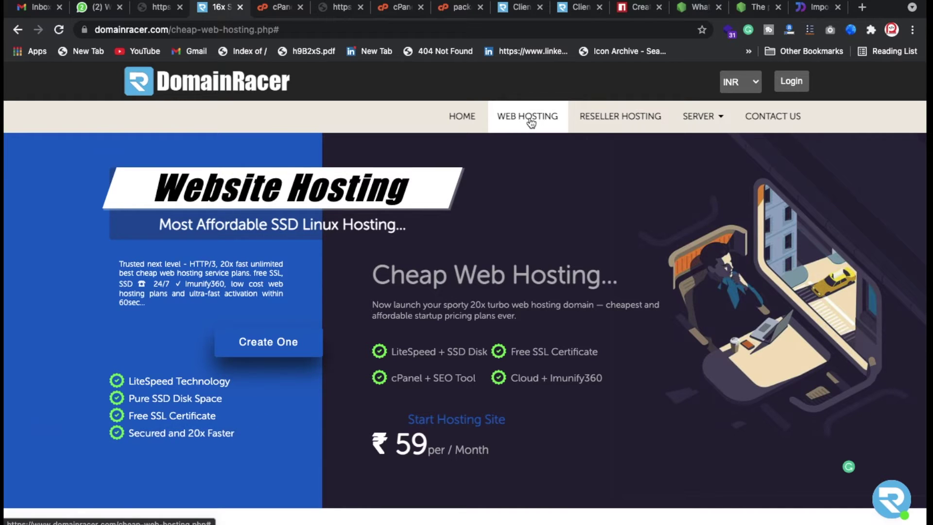
{"action": "left_click", "coordinate": [792, 83]}
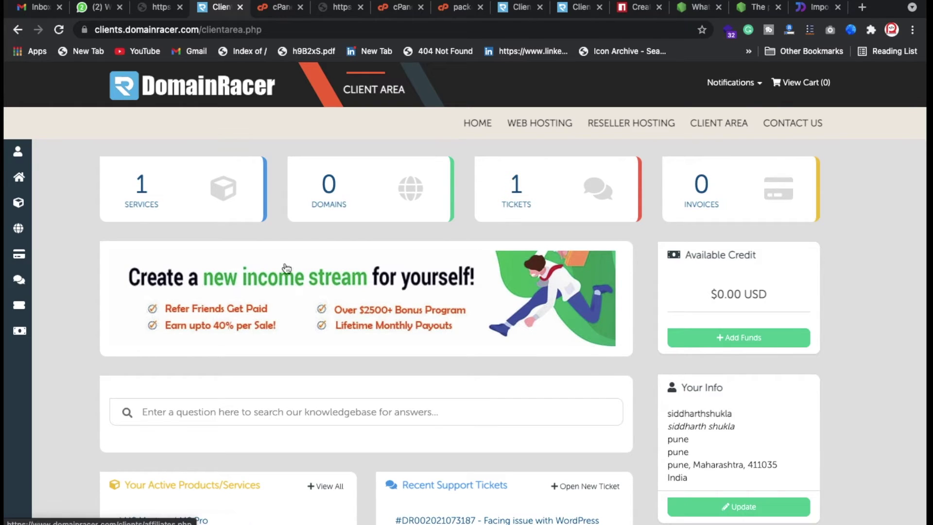
Open the active LMS Pro service details from Services and close four spare browser tabs
{"action": "left_click", "coordinate": [154, 197]}
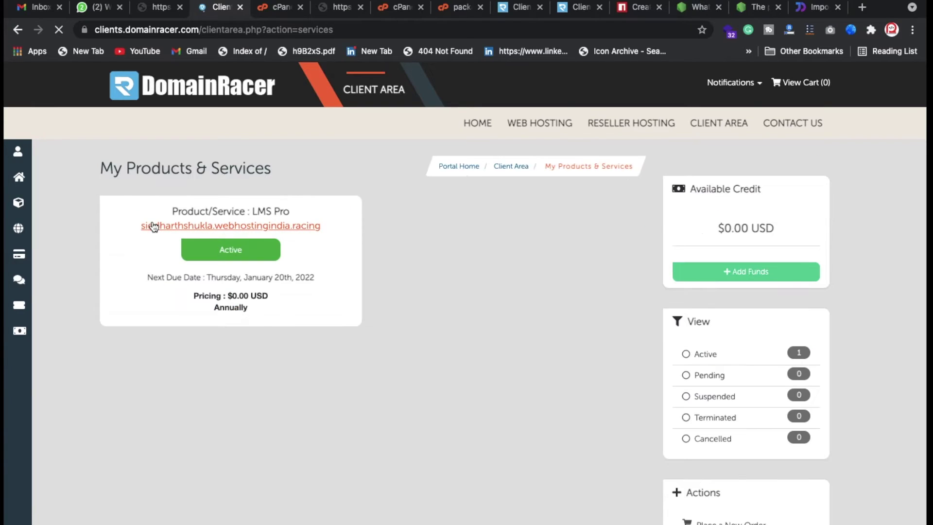
{"action": "left_click", "coordinate": [238, 256]}
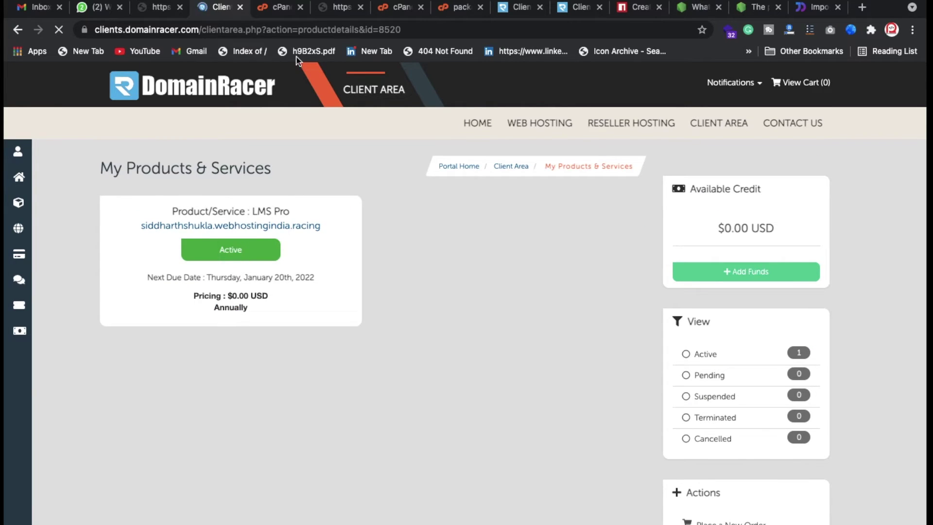
{"action": "left_click", "coordinate": [300, 7]}
{"action": "left_click", "coordinate": [303, 8]}
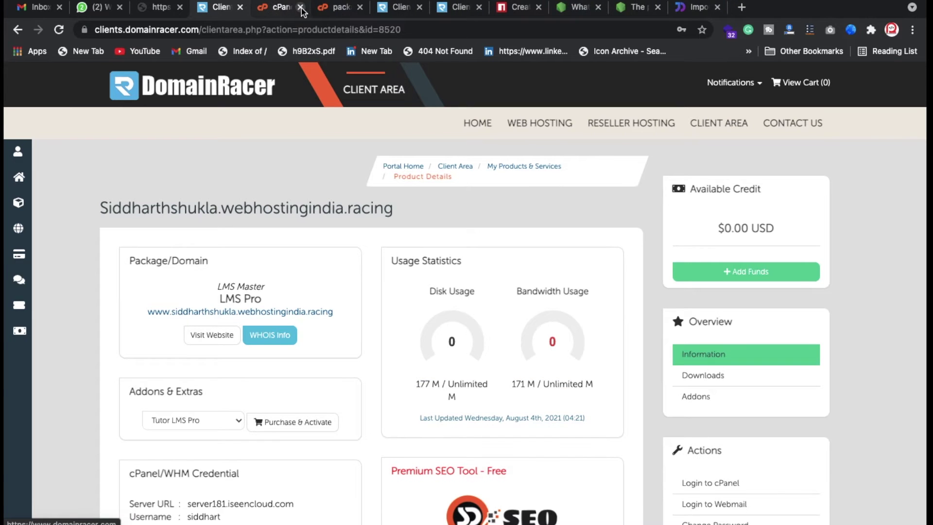
{"action": "left_click", "coordinate": [303, 8]}
{"action": "left_click", "coordinate": [304, 8]}
{"action": "scroll", "coordinate": [225, 340], "scroll_direction": "down", "scroll_amount": 8}
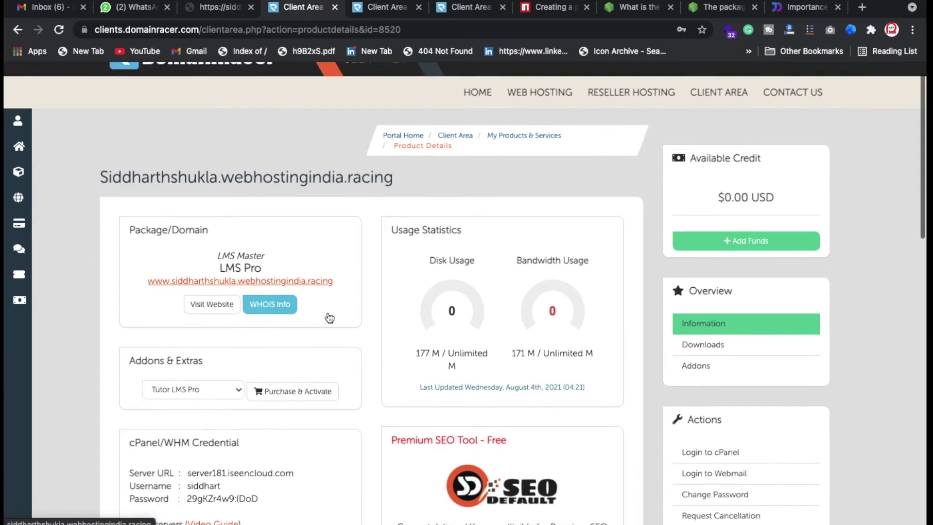
{"action": "scroll", "coordinate": [224, 392], "scroll_direction": "up", "scroll_amount": 3}
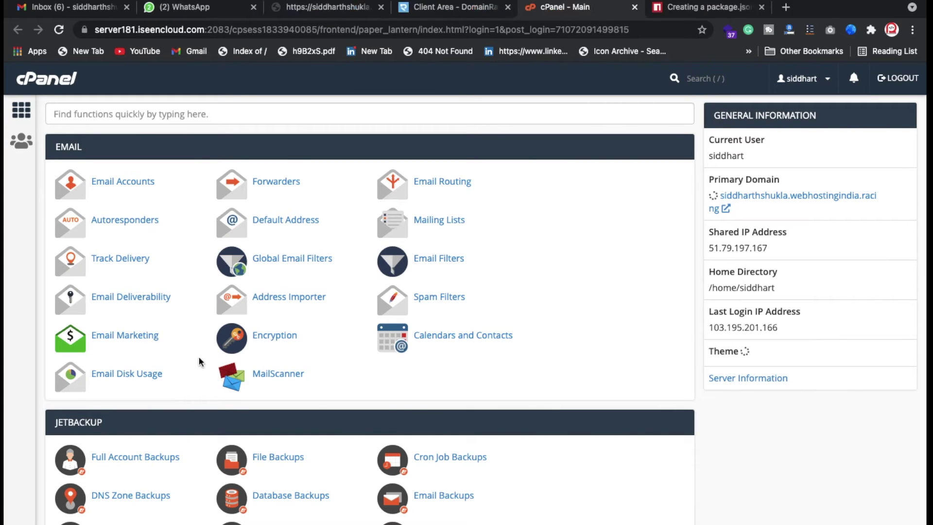
Find 'node' on the cPanel home page, open Setup Node.js App, and start Create Application
{"action": "scroll", "coordinate": [199, 361], "scroll_direction": "down", "scroll_amount": 20}
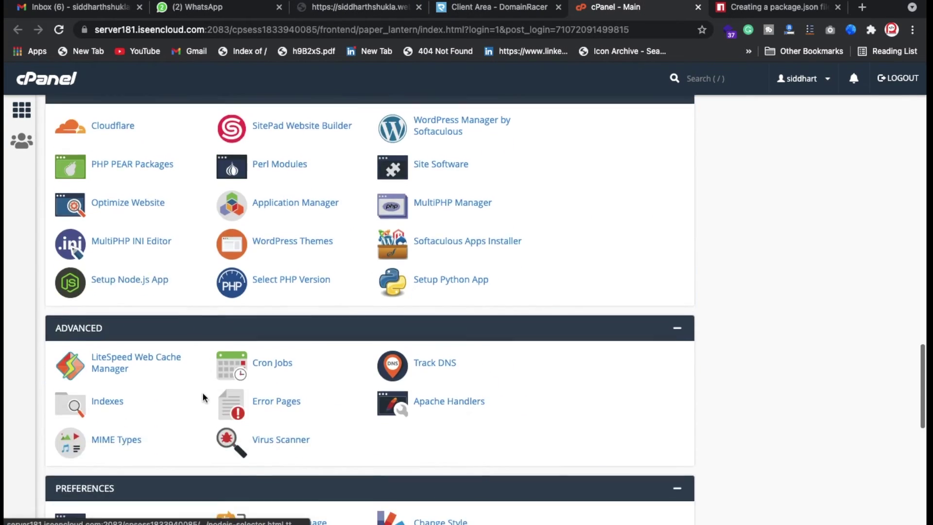
{"action": "scroll", "coordinate": [202, 392], "scroll_direction": "down", "scroll_amount": 8}
{"action": "key", "text": "super+f"}
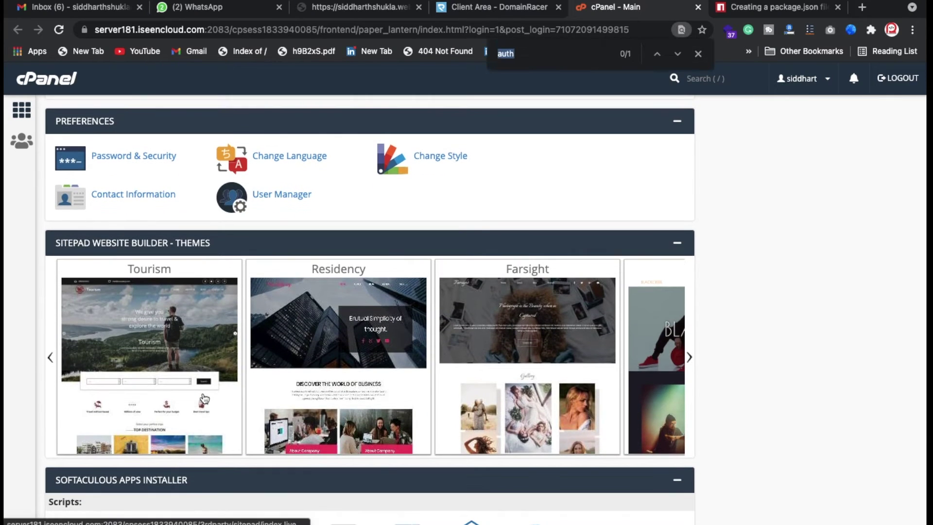
{"action": "type", "text": "node"}
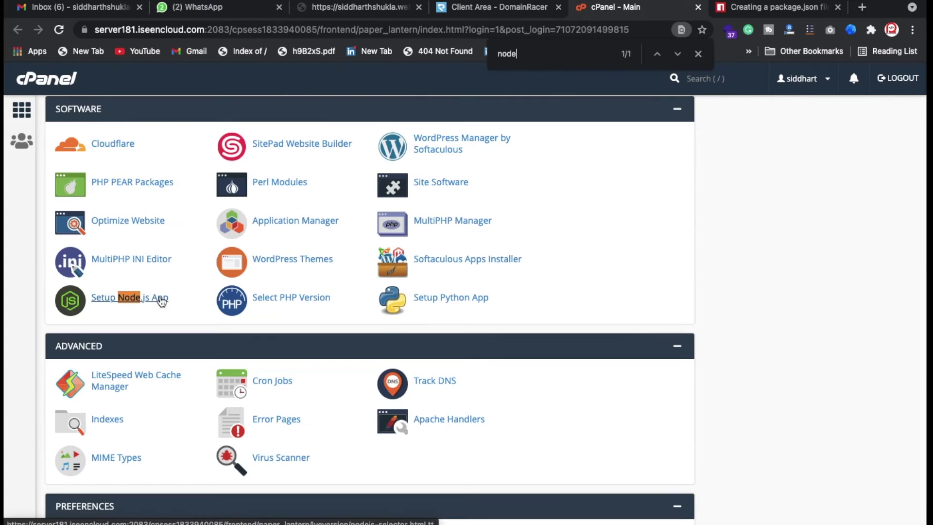
{"action": "left_click", "coordinate": [140, 302]}
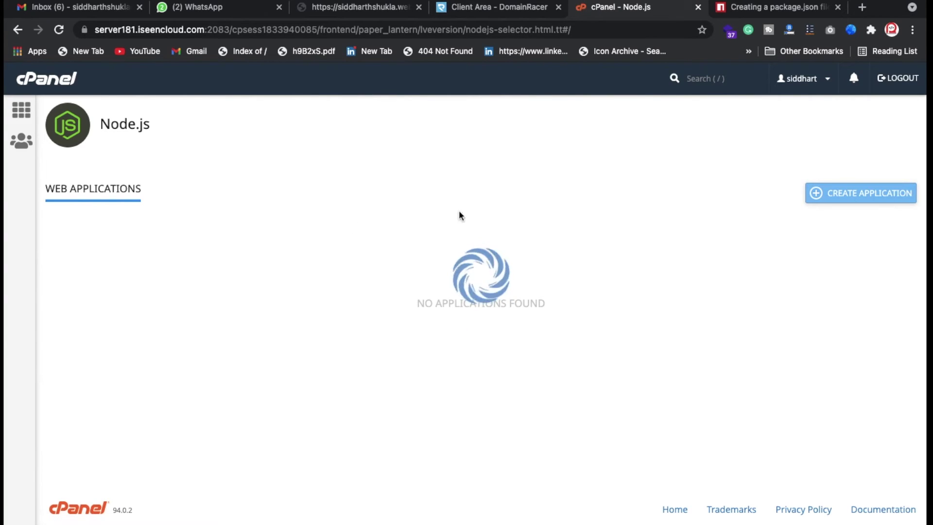
{"action": "left_click", "coordinate": [846, 193]}
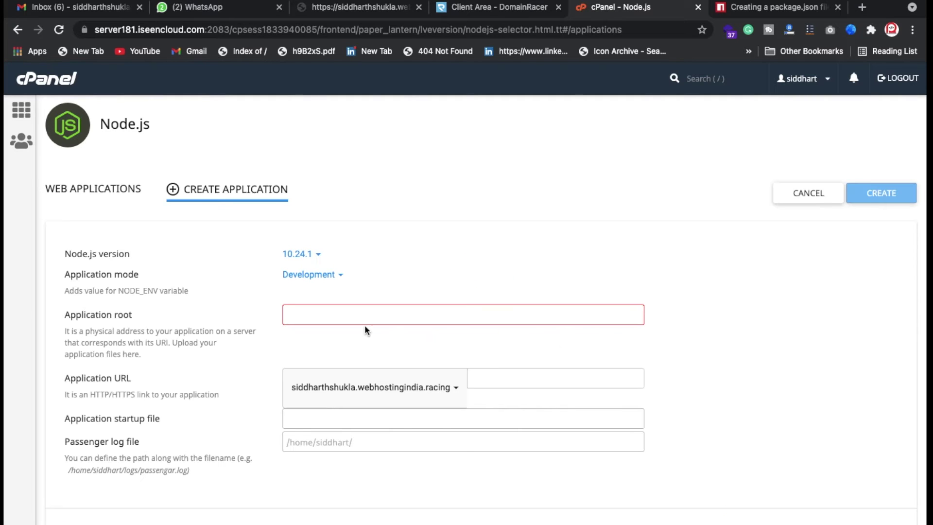
Enter 'app' as the application root and 'node_project' as the application URL
{"action": "left_click", "coordinate": [308, 313]}
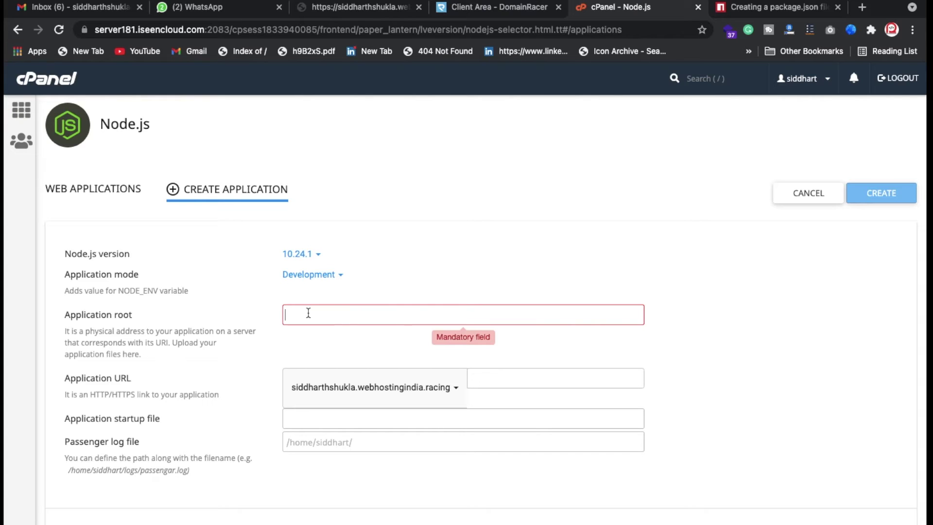
{"action": "type", "text": "app"}
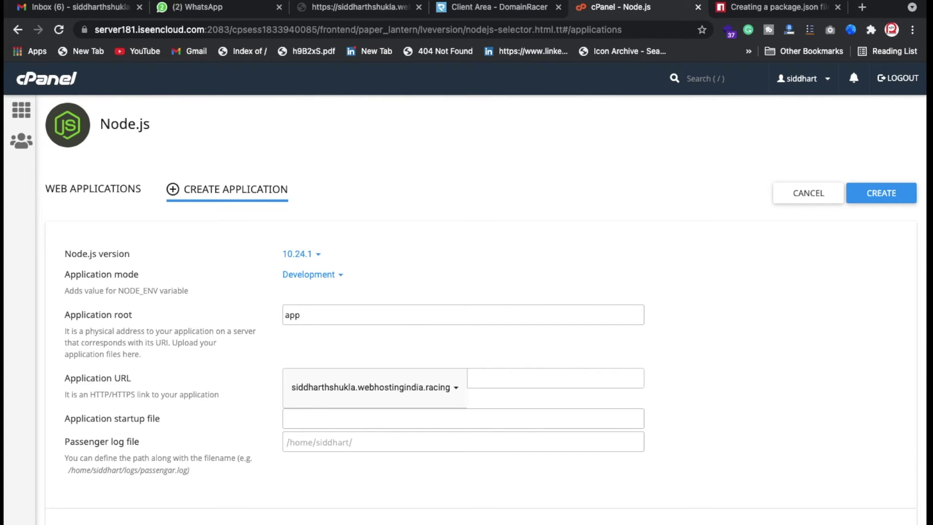
{"action": "key", "text": "super+a"}
{"action": "left_click", "coordinate": [554, 378]}
{"action": "type", "text": "nodej"}
{"action": "key", "text": "BackSpace"}
{"action": "type", "text": "node+"}
{"action": "key", "text": "BackSpace"}
{"action": "type", "text": "_projec"}
{"action": "double_click", "coordinate": [477, 379]}
Set the startup file to app.js and submit the new Node.js application
{"action": "left_click", "coordinate": [344, 418]}
{"action": "type", "text": "app.js"}
{"action": "left_click", "coordinate": [889, 206]}
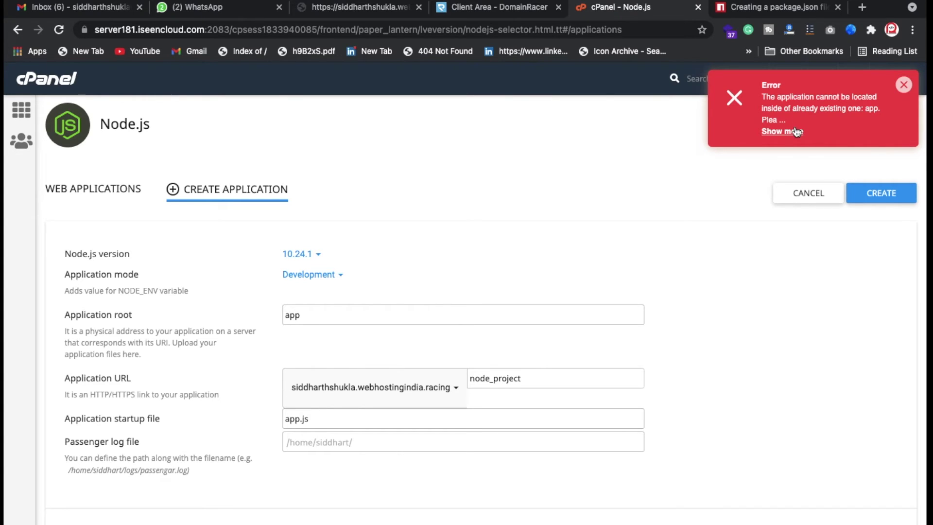
Replace the application root 'app' with 'node_project' and resubmit the Node.js app
{"action": "double_click", "coordinate": [392, 320]}
{"action": "key", "text": "BackSpace"}
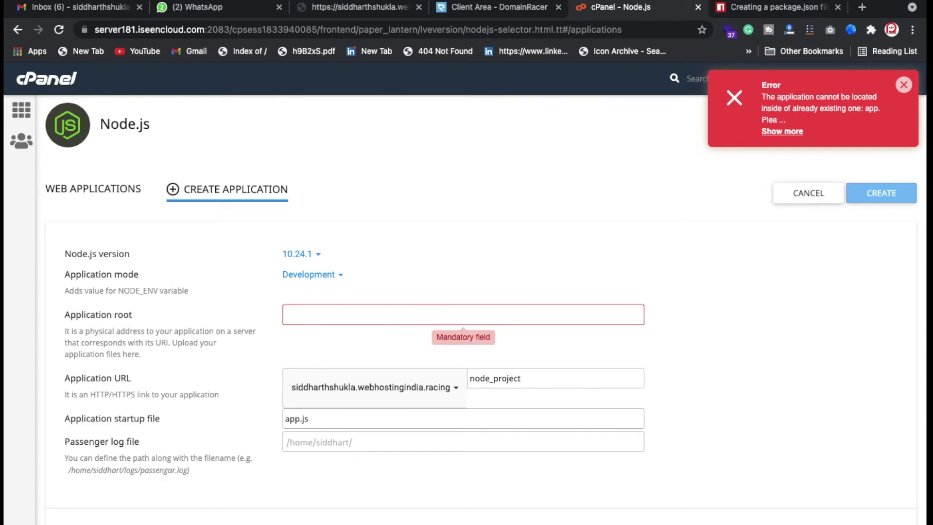
{"action": "type", "text": "node_pro"}
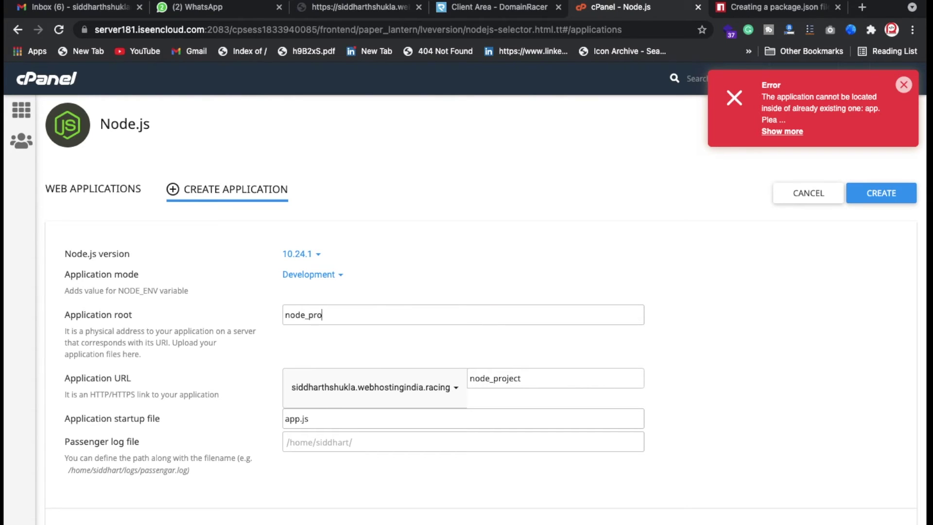
{"action": "type", "text": "ject"}
{"action": "key", "text": "super+a"}
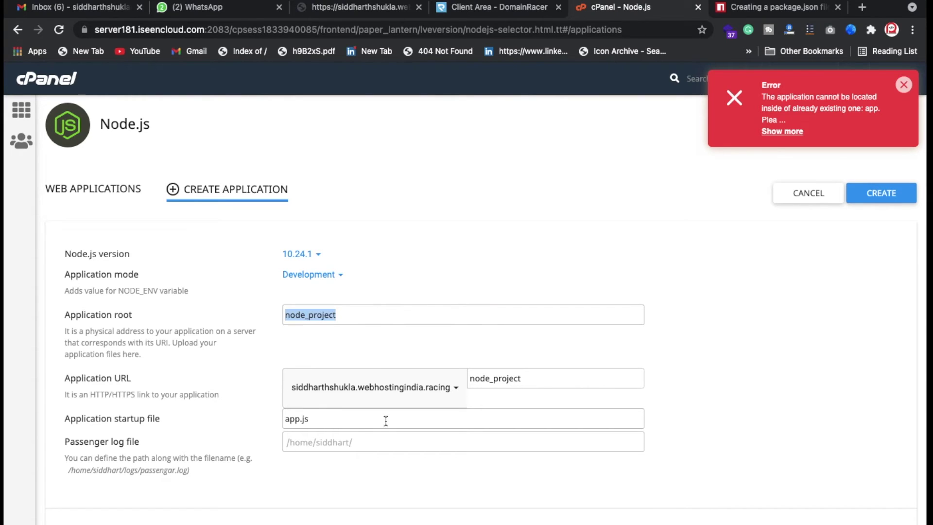
{"action": "left_click", "coordinate": [873, 193]}
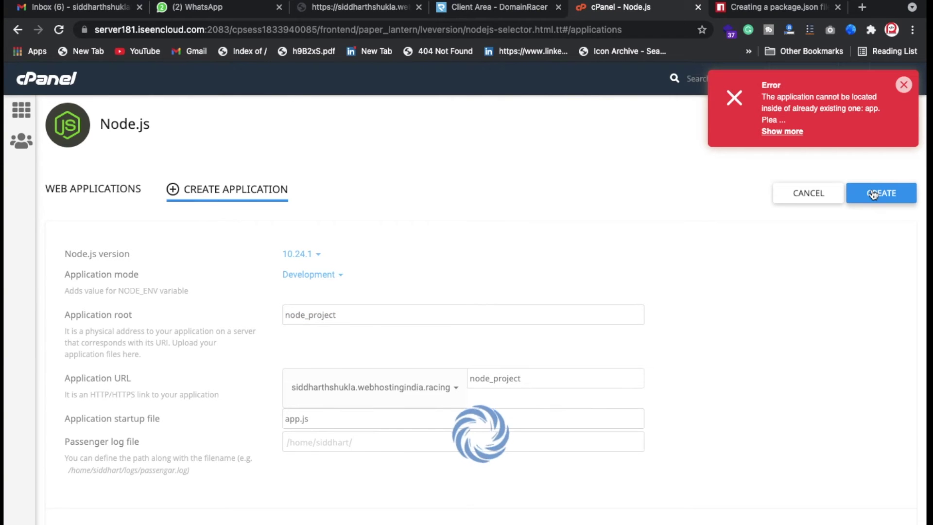
{"action": "left_click", "coordinate": [904, 86]}
{"action": "scroll", "coordinate": [413, 343], "scroll_direction": "down", "scroll_amount": 2}
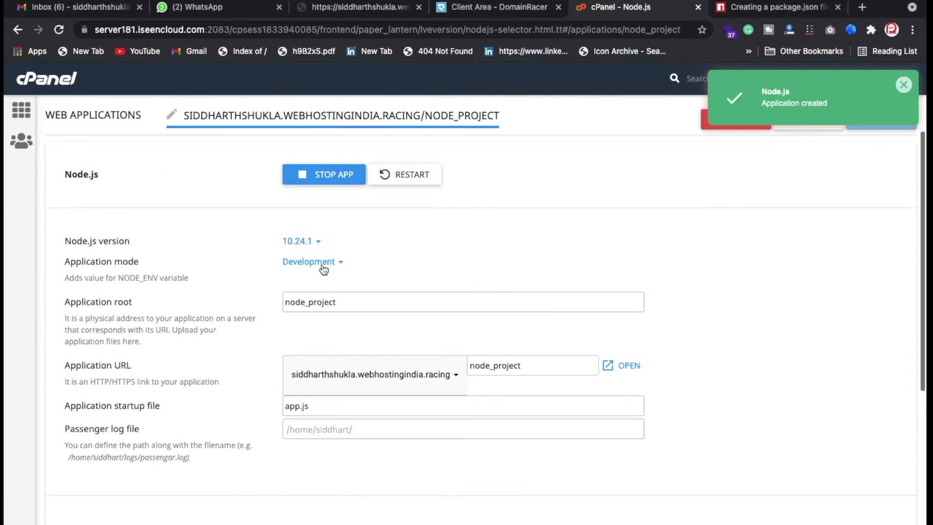
{"action": "left_click", "coordinate": [317, 241]}
{"action": "left_click", "coordinate": [330, 324]}
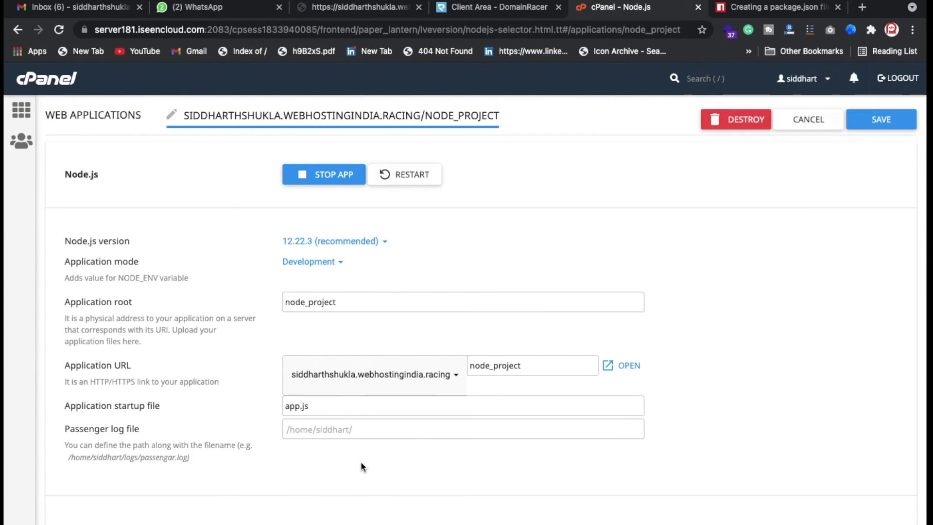
{"action": "scroll", "coordinate": [361, 462], "scroll_direction": "down", "scroll_amount": 4}
{"action": "scroll", "coordinate": [362, 464], "scroll_direction": "up", "scroll_amount": 4}
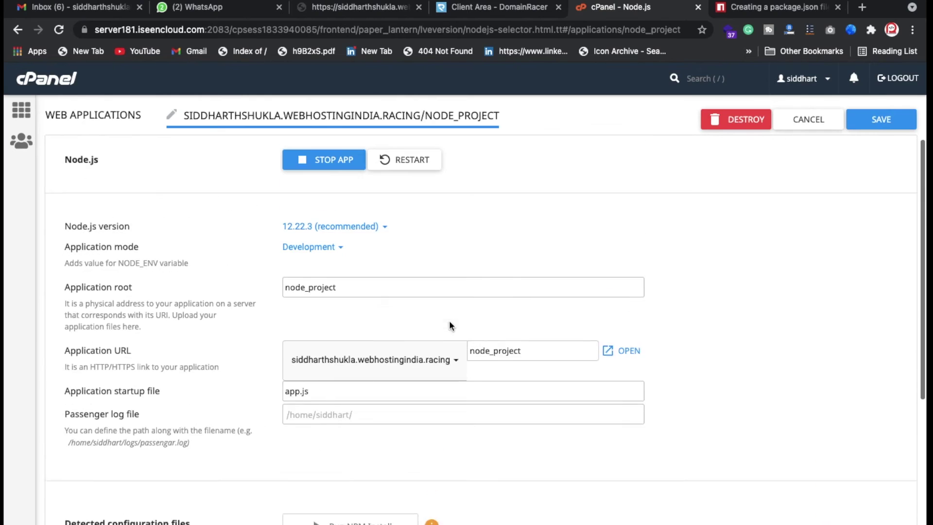
{"action": "left_click", "coordinate": [882, 117]}
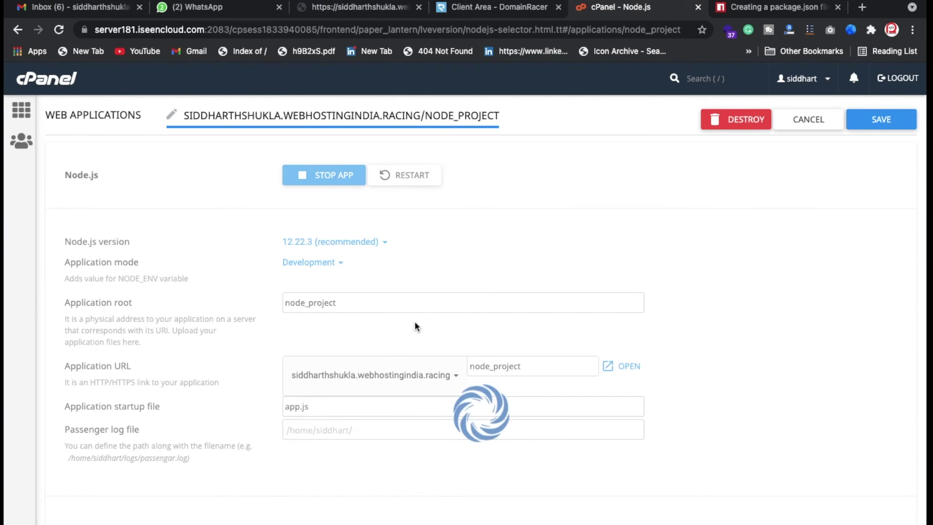
{"action": "scroll", "coordinate": [387, 358], "scroll_direction": "down", "scroll_amount": 4}
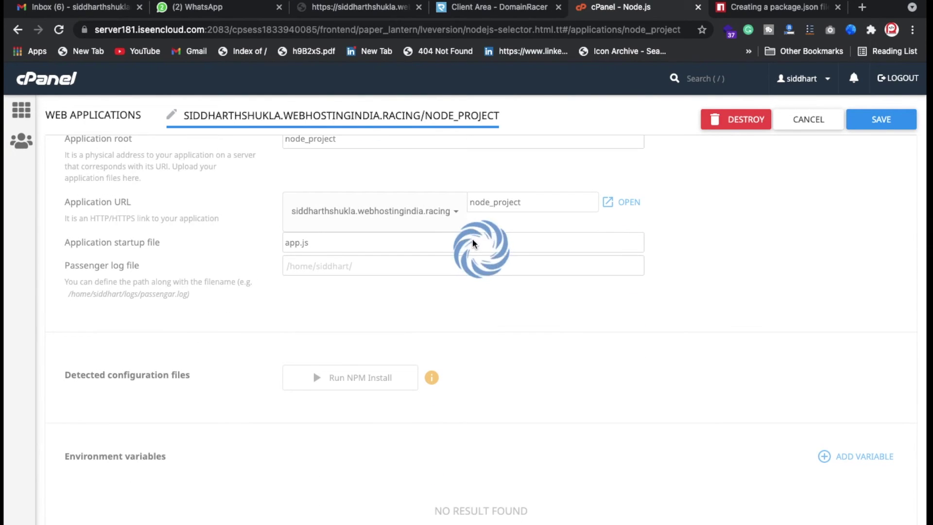
{"action": "right_click", "coordinate": [478, 243]}
{"action": "left_click", "coordinate": [403, 212]}
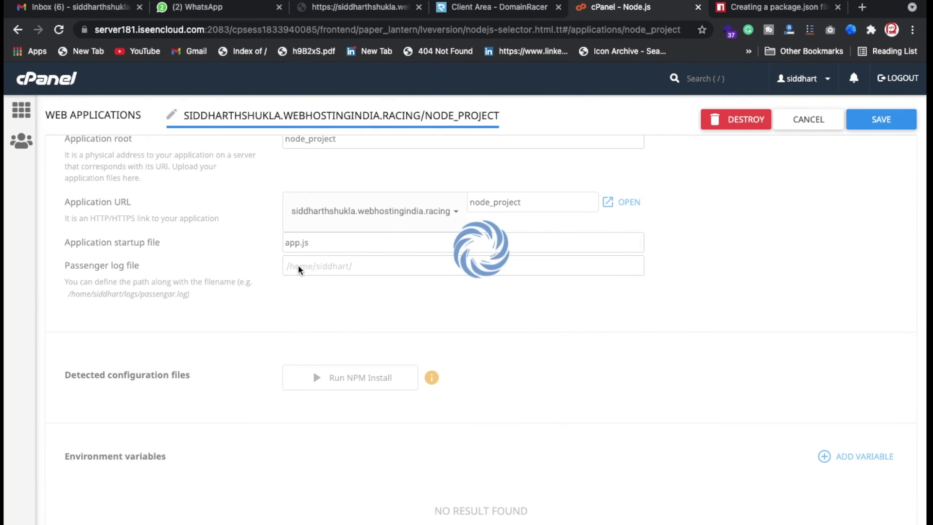
{"action": "scroll", "coordinate": [269, 239], "scroll_direction": "up", "scroll_amount": 2}
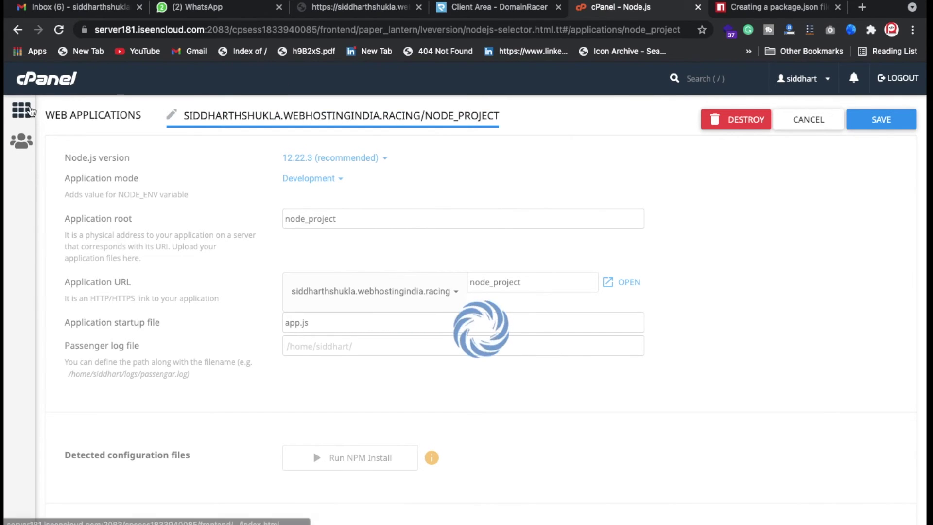
Open cPanel home in a new tab, search 'file man', and launch File Manager
{"action": "left_click", "coordinate": [22, 110], "text": "super"}
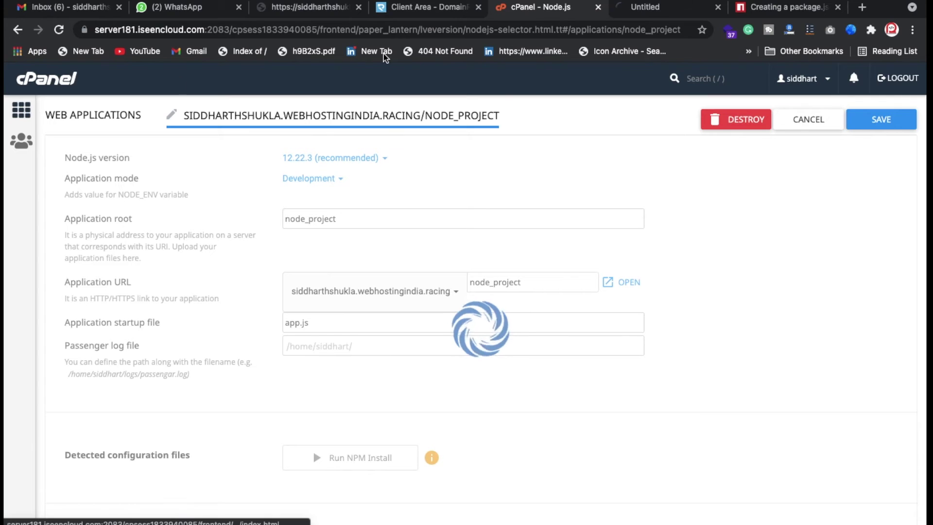
{"action": "left_click", "coordinate": [635, 14]}
{"action": "key", "text": "ctrl+shift+Tab"}
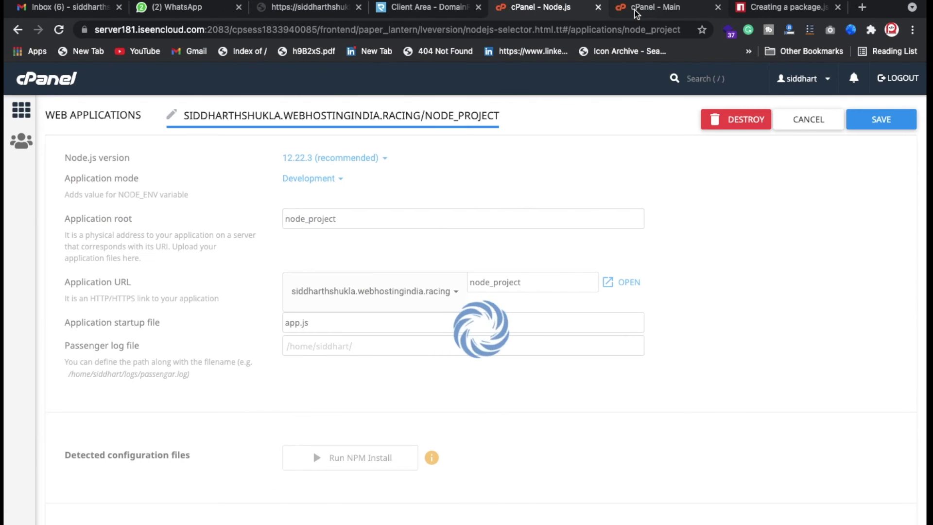
{"action": "left_click", "coordinate": [634, 14]}
{"action": "key", "text": "super+f"}
{"action": "type", "text": "fi"}
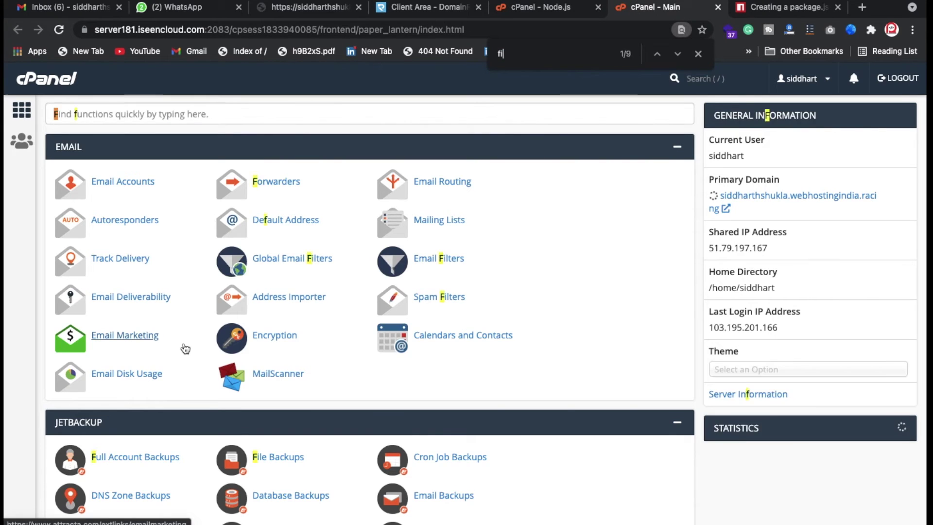
{"action": "type", "text": "le man"}
{"action": "left_click", "coordinate": [121, 302]}
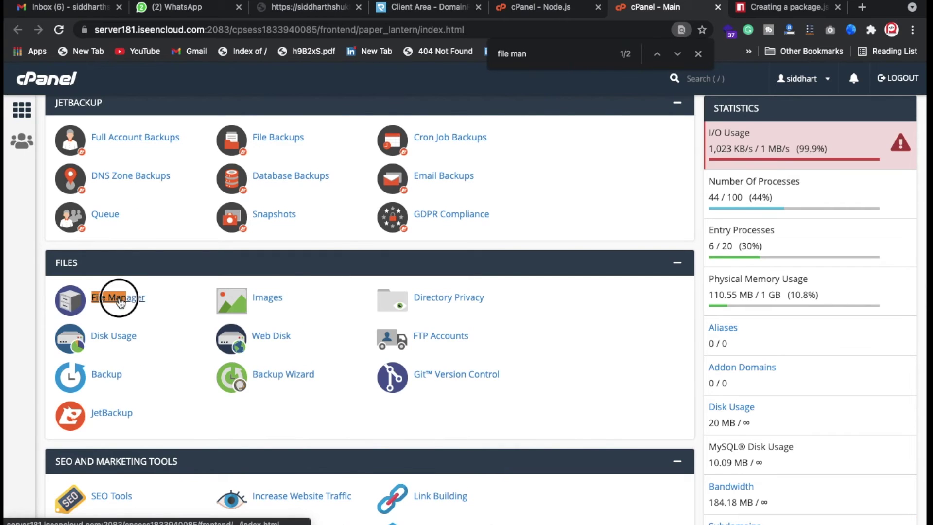
Open the node_project folder in the File Manager tab
{"action": "left_click", "coordinate": [559, 7]}
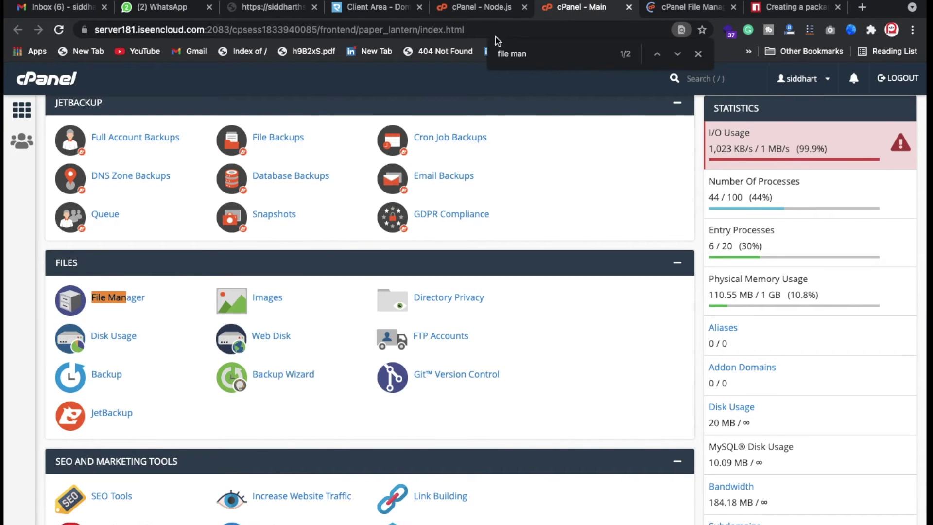
{"action": "left_click", "coordinate": [484, 7]}
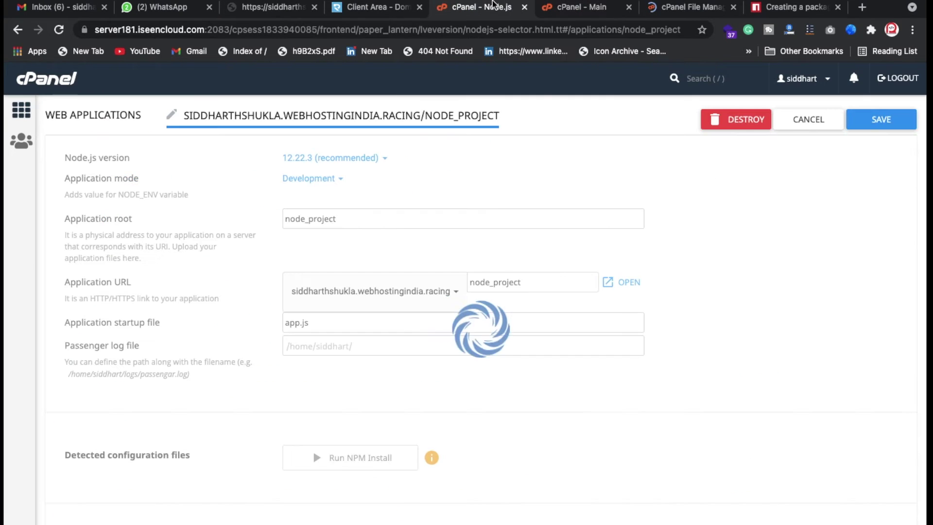
{"action": "left_click", "coordinate": [684, 14]}
{"action": "scroll", "coordinate": [326, 340], "scroll_direction": "down", "scroll_amount": 3}
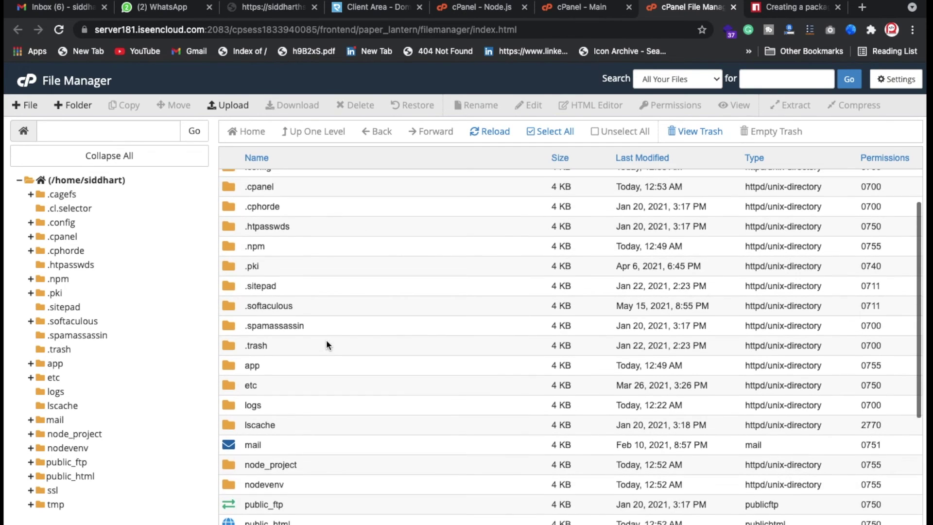
{"action": "double_click", "coordinate": [229, 368]}
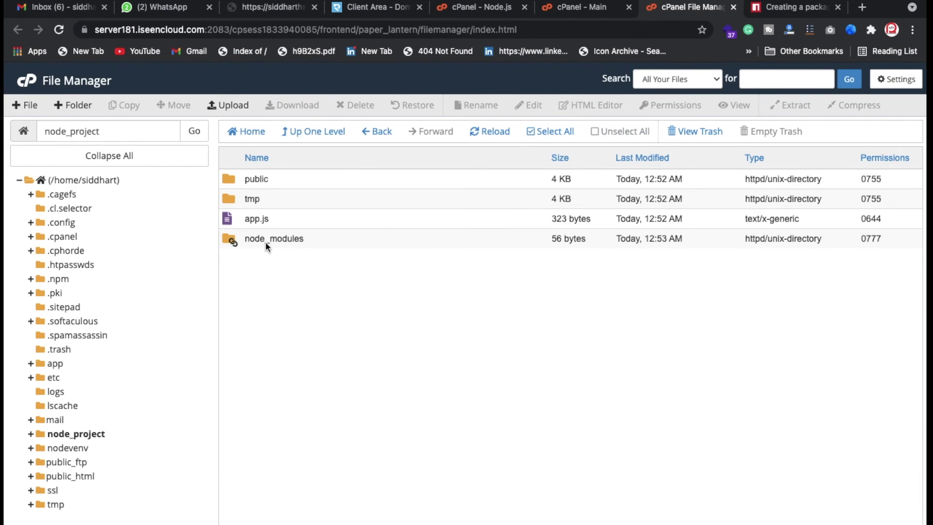
{"action": "left_click", "coordinate": [581, 9]}
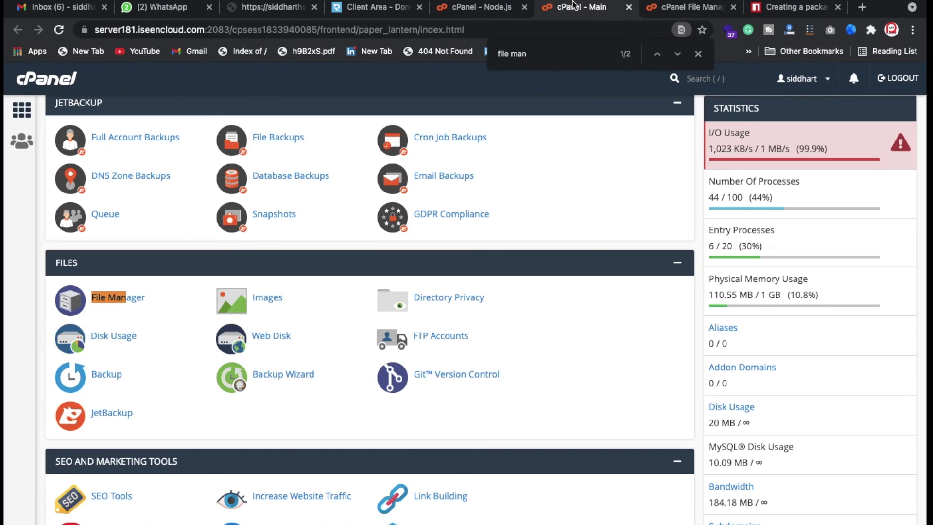
Copy all of package.json from Sublime Text and return to the node_project file listing
{"action": "left_click", "coordinate": [481, 9]}
{"action": "scroll", "coordinate": [423, 402], "scroll_direction": "down", "scroll_amount": 2}
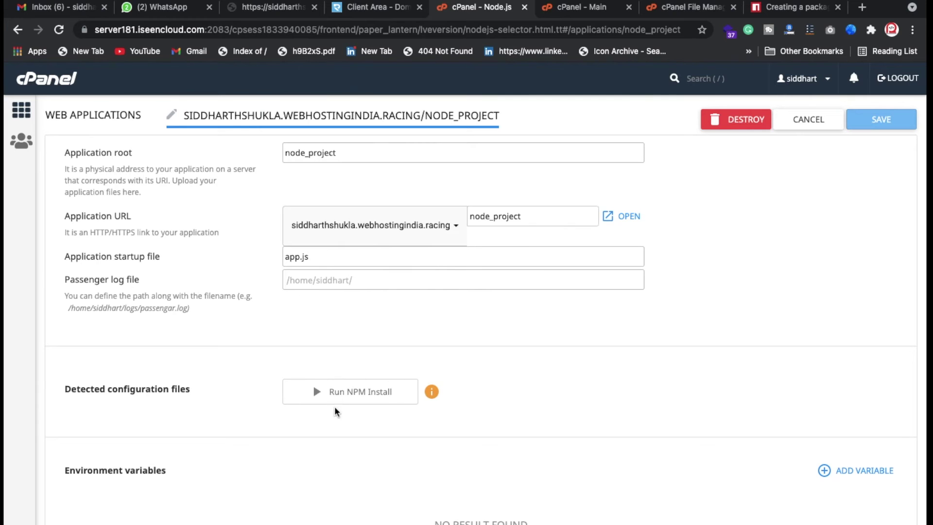
{"action": "key", "text": "super+Tab"}
{"action": "key", "text": "super+Tab"}
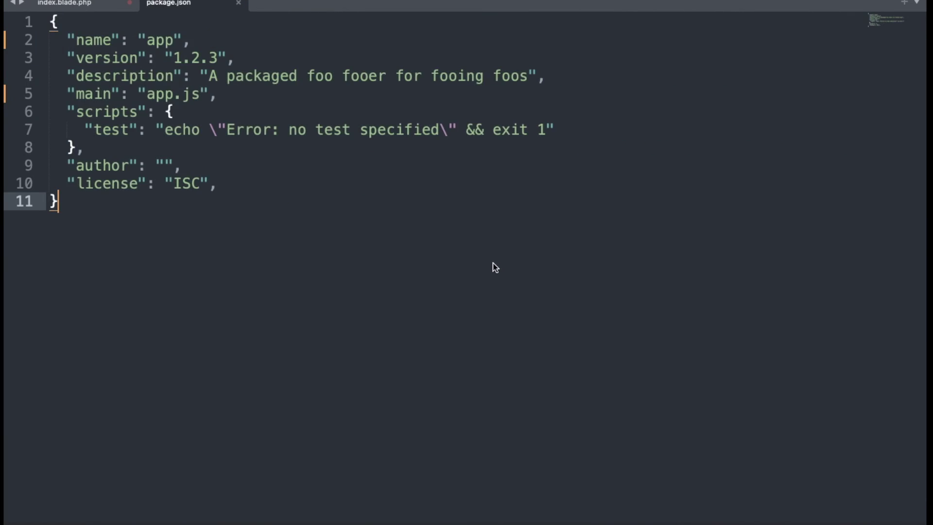
{"action": "key", "text": "super+a"}
{"action": "key", "text": "super+Tab"}
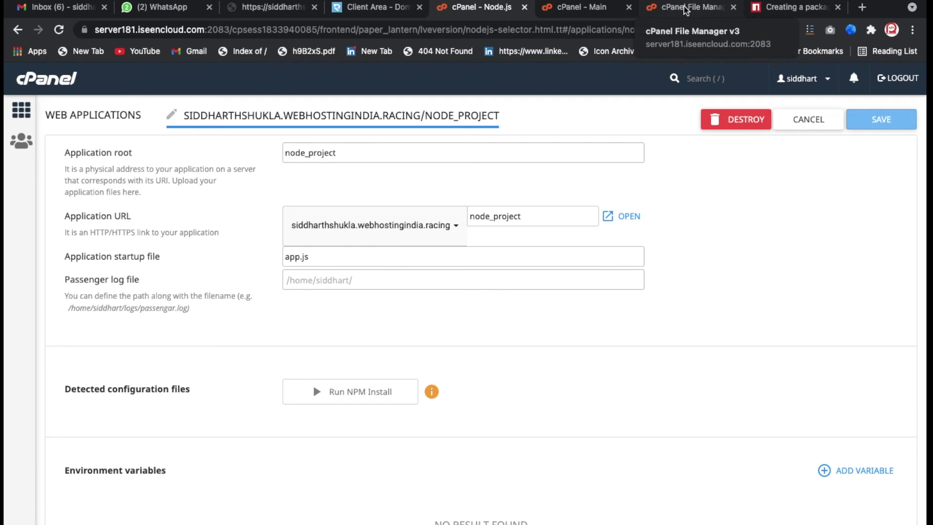
{"action": "left_click", "coordinate": [685, 8]}
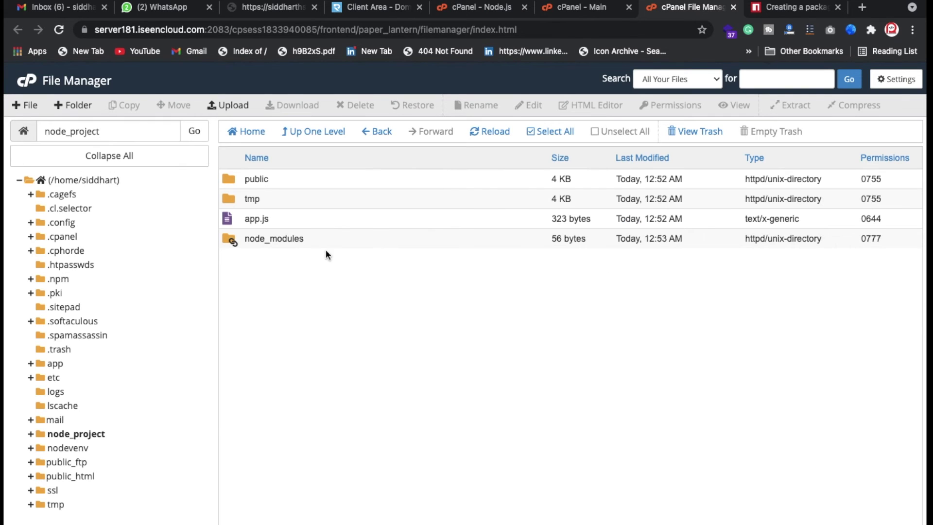
Create package.json in node_project, paste the package details, drop the comma after ISC, and save
{"action": "left_click", "coordinate": [26, 105]}
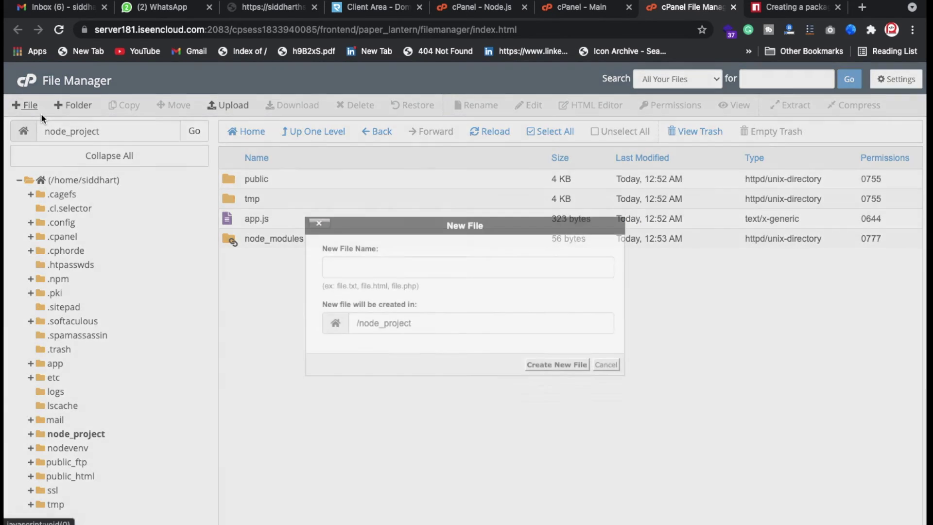
{"action": "type", "text": "pack"}
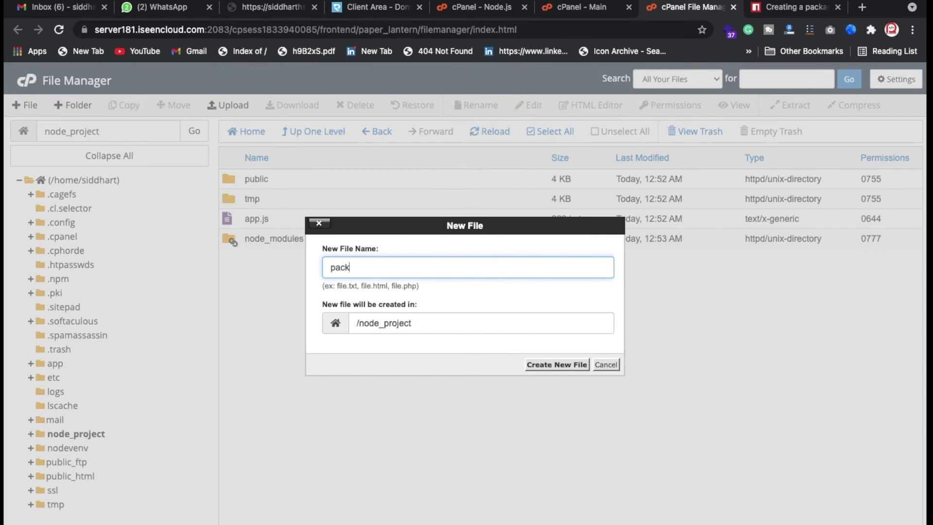
{"action": "left_click", "coordinate": [550, 366]}
{"action": "left_click", "coordinate": [243, 255]}
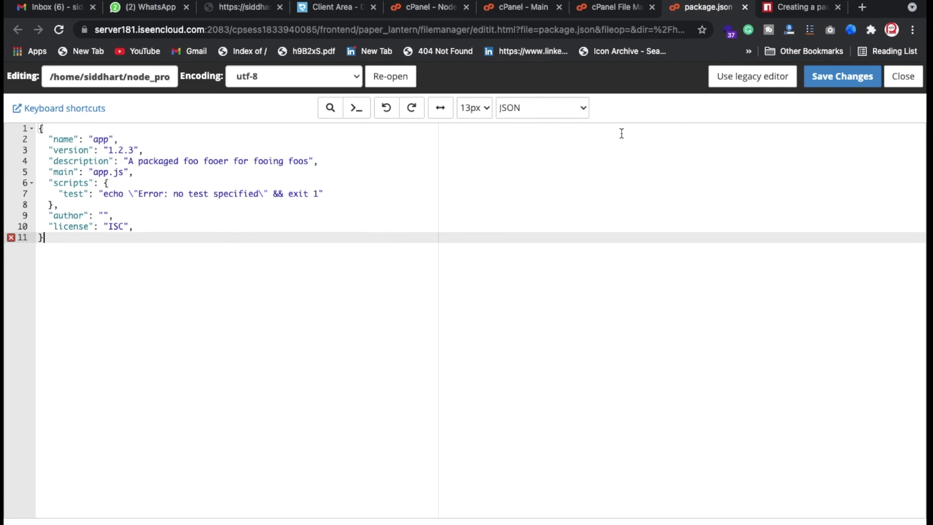
{"action": "left_click", "coordinate": [142, 227]}
{"action": "key", "text": "BackSpace"}
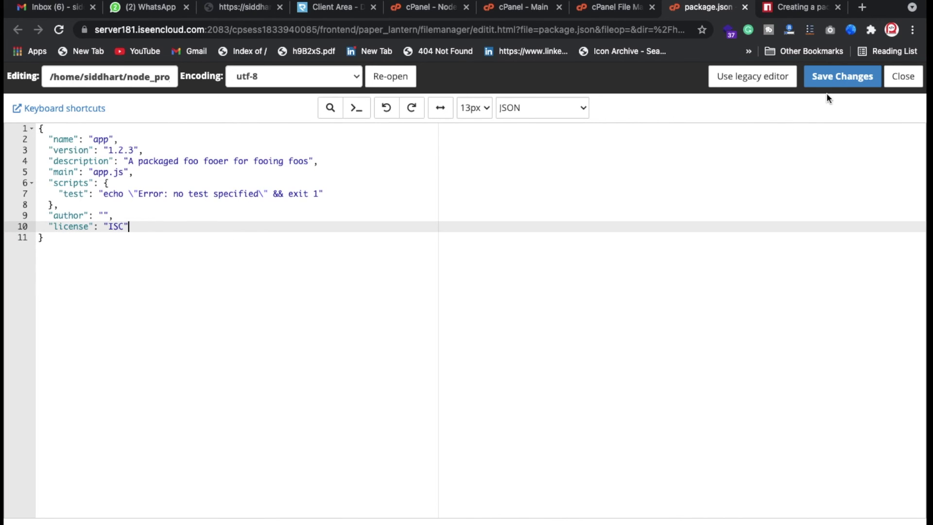
{"action": "left_click", "coordinate": [841, 76]}
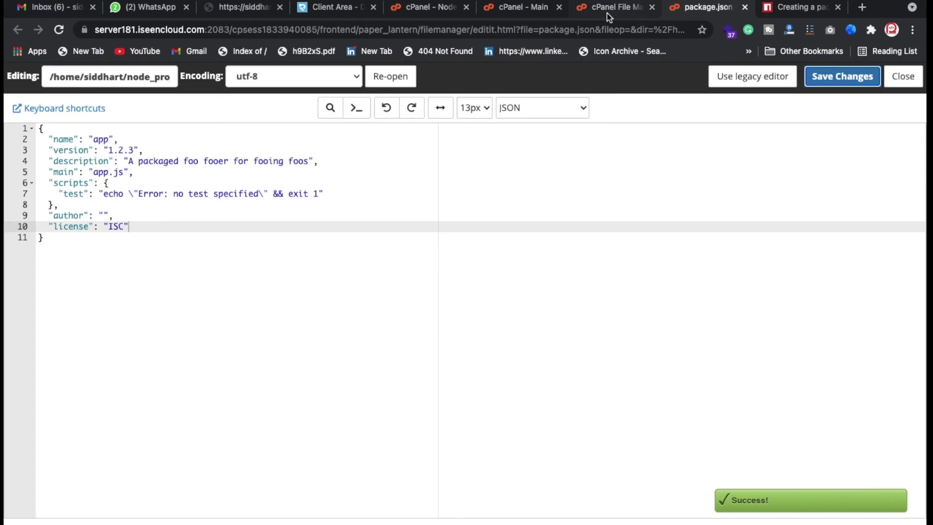
Return to the cPanel Node.js tab and reload it with Cmd+R to detect package.json
{"action": "left_click", "coordinate": [608, 8]}
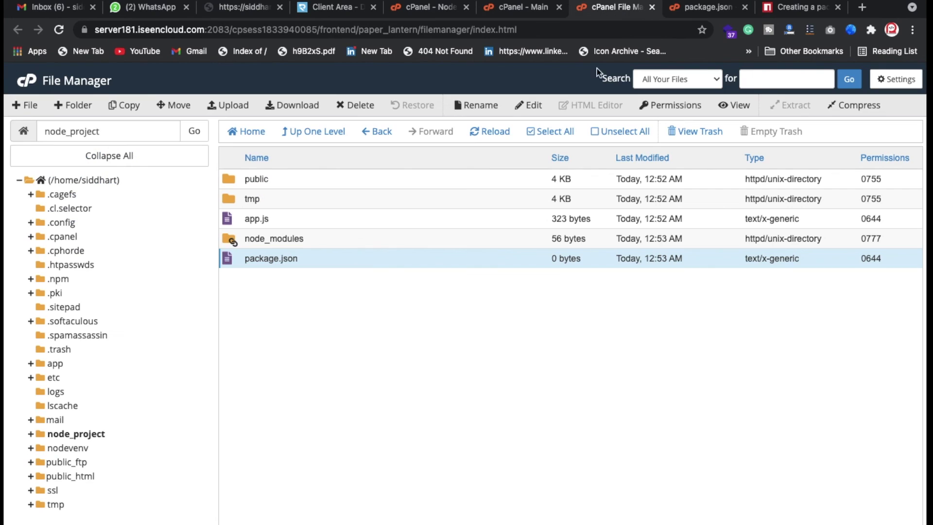
{"action": "left_click", "coordinate": [514, 14]}
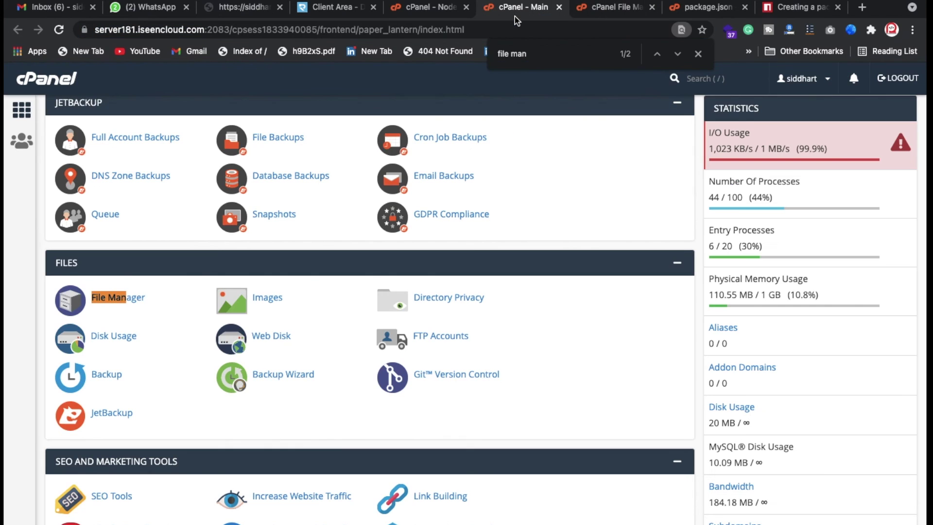
{"action": "left_click", "coordinate": [426, 10]}
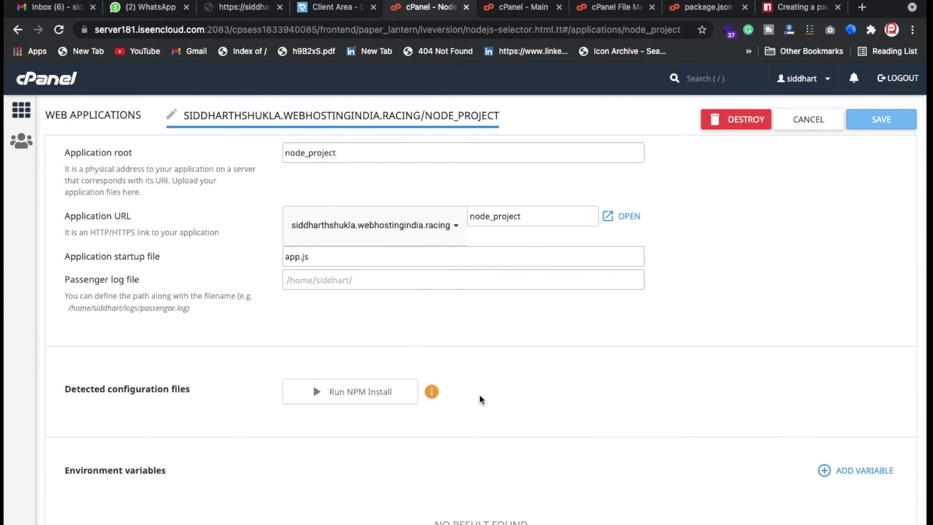
{"action": "key", "text": "super+r"}
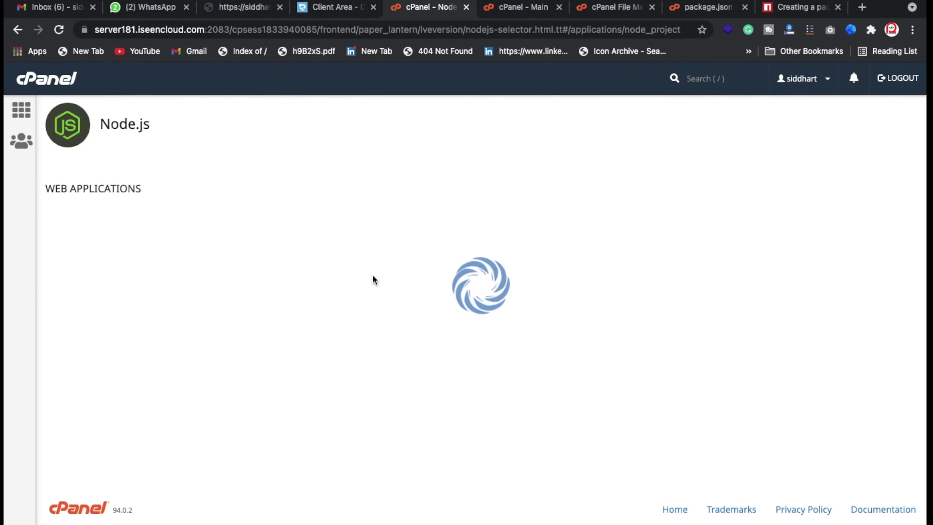
{"action": "scroll", "coordinate": [372, 277], "scroll_direction": "down", "scroll_amount": 6}
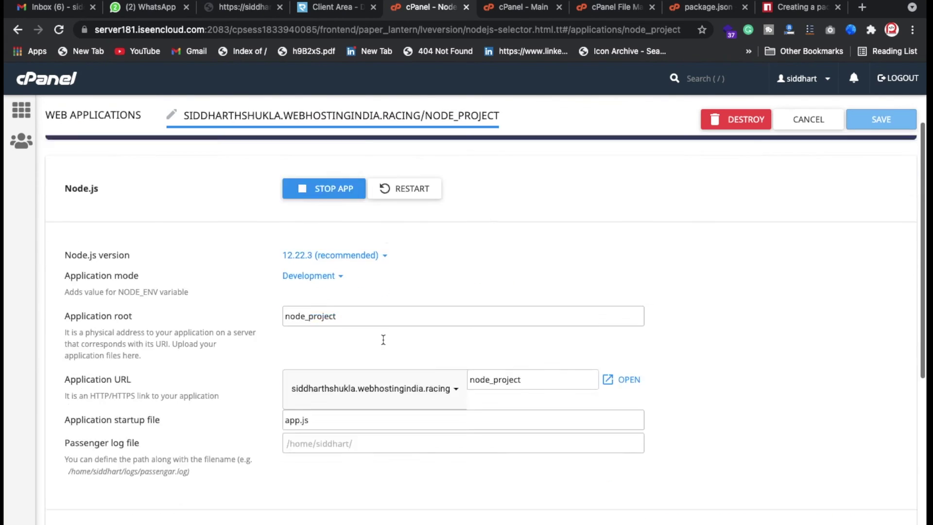
{"action": "scroll", "coordinate": [369, 291], "scroll_direction": "up", "scroll_amount": 2}
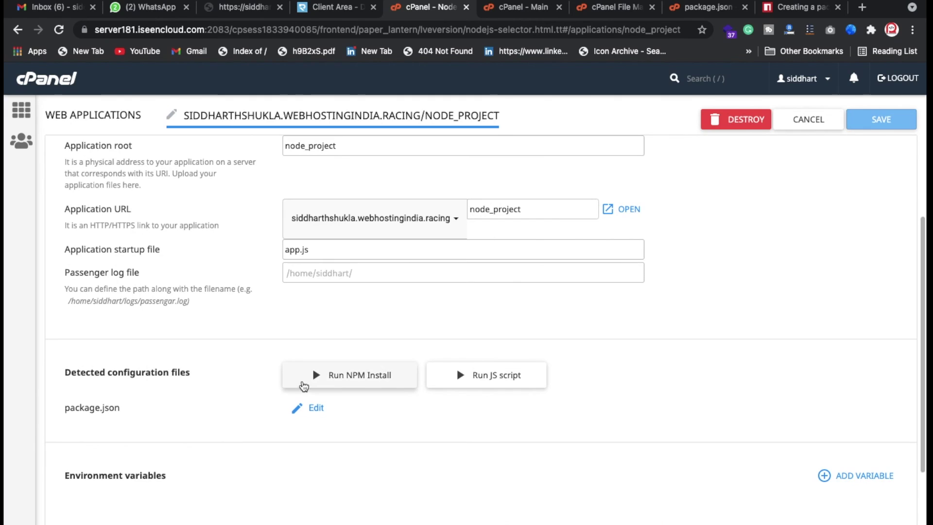
Run NPM Install for node_project and verify the live site shows 'It works! NodeJS 12.22.3'
{"action": "left_click", "coordinate": [359, 375]}
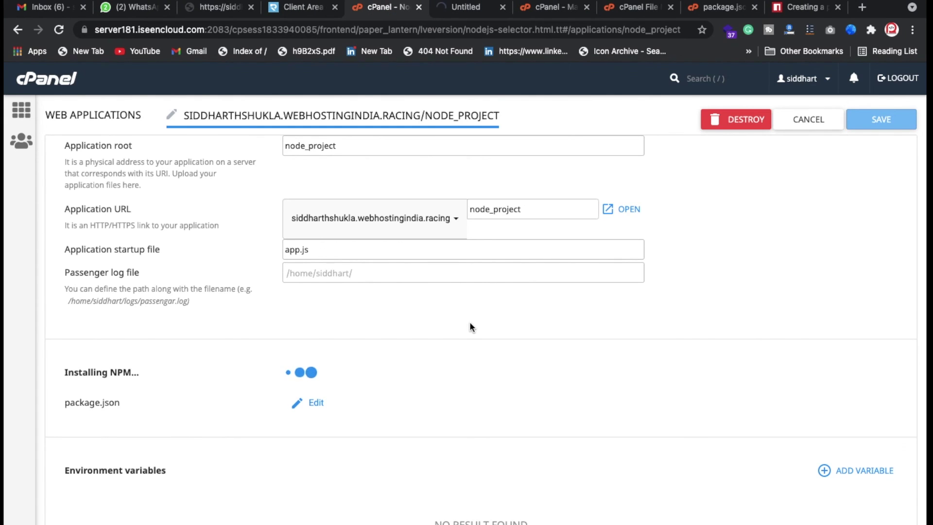
{"action": "left_click", "coordinate": [467, 8]}
{"action": "left_click", "coordinate": [389, 15]}
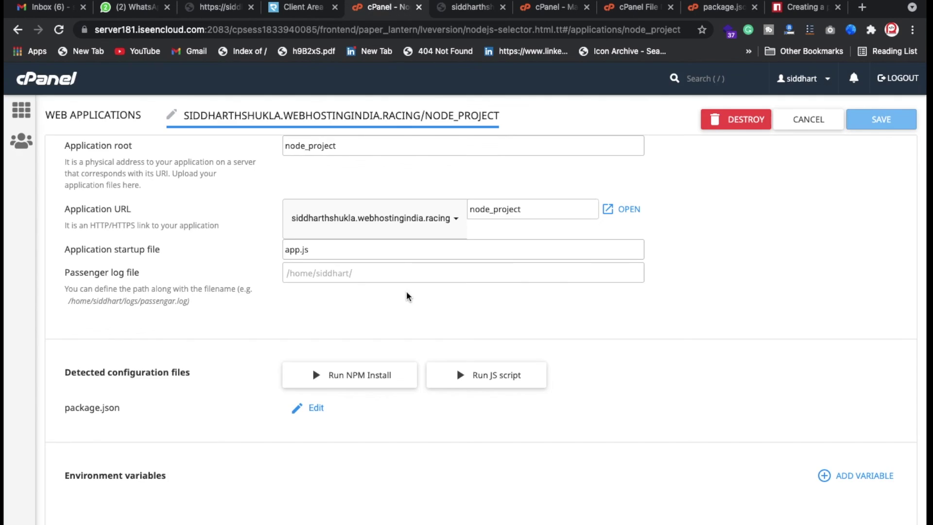
{"action": "scroll", "coordinate": [369, 306], "scroll_direction": "down", "scroll_amount": 3}
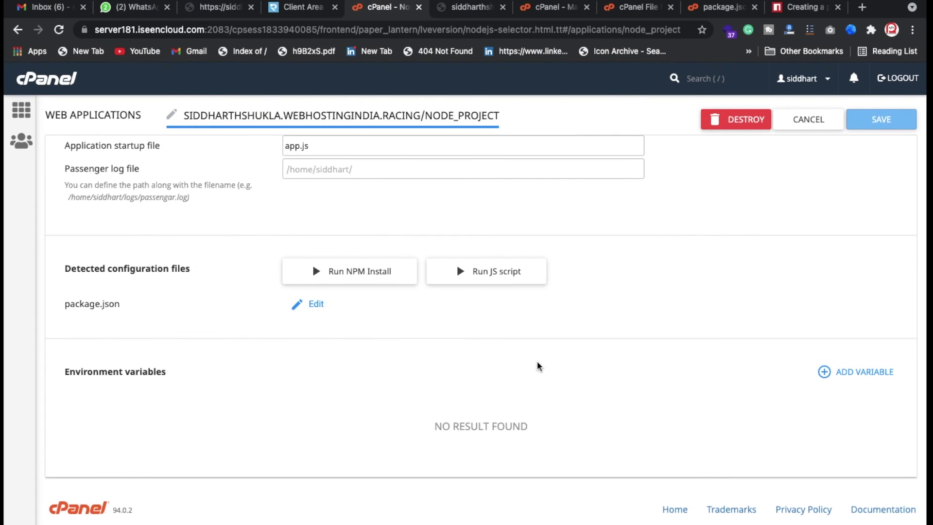